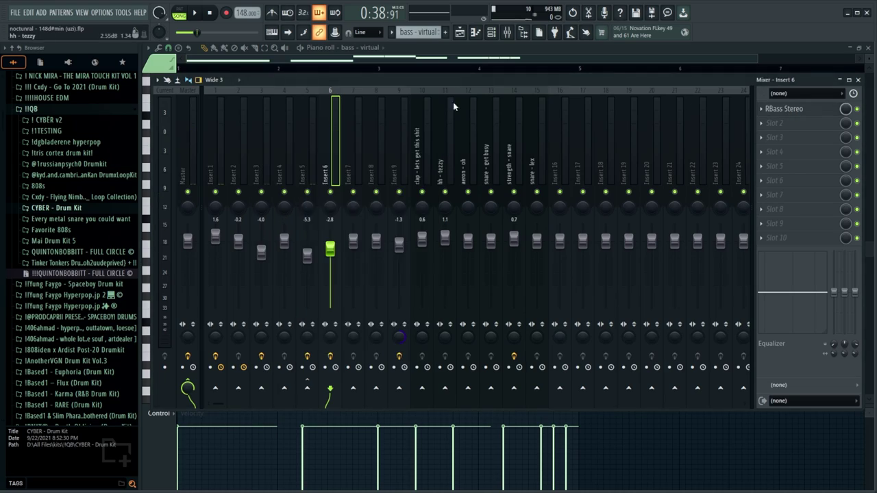
- Show the Playlist arrangement over the mixer, with the bass - virtual clips on Track 5
click(463, 34)
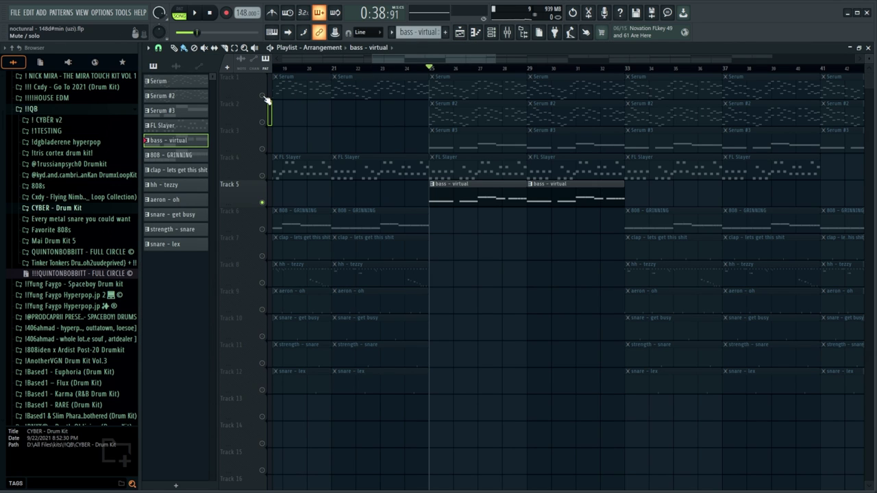
double_click(470, 84)
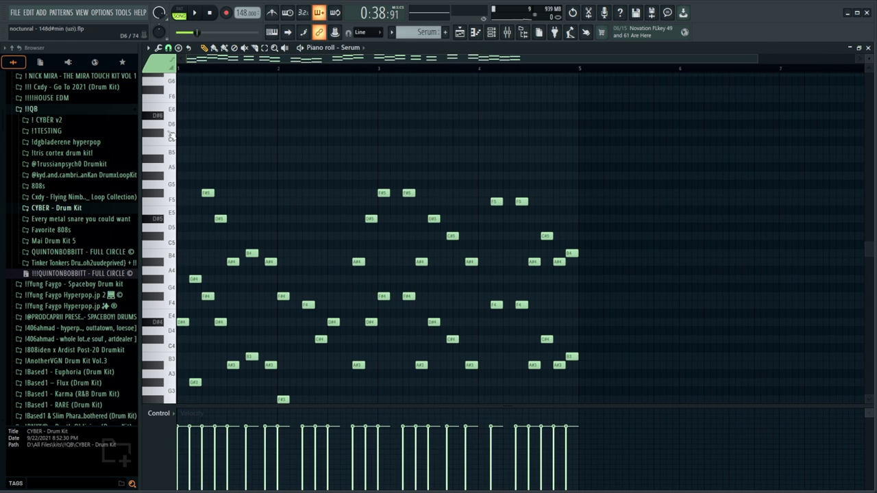
scroll(261, 206, down, 1)
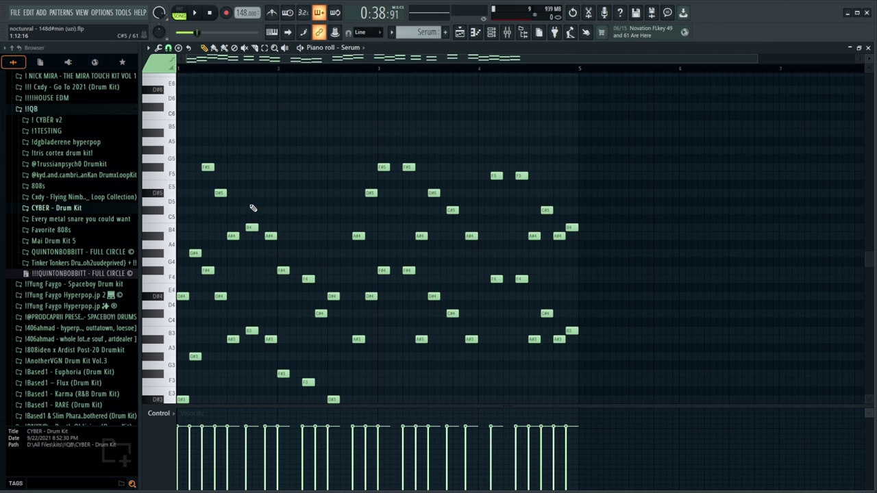
click(147, 48)
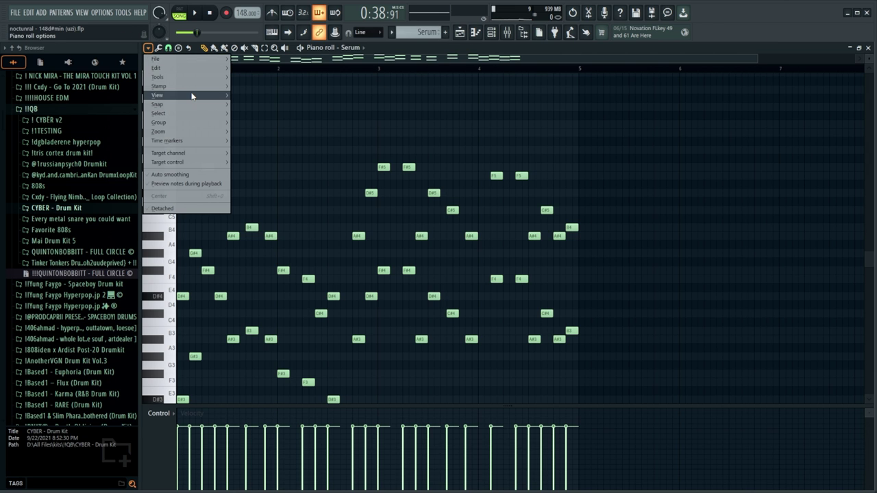
mouse_move(192, 95)
mouse_move(274, 252)
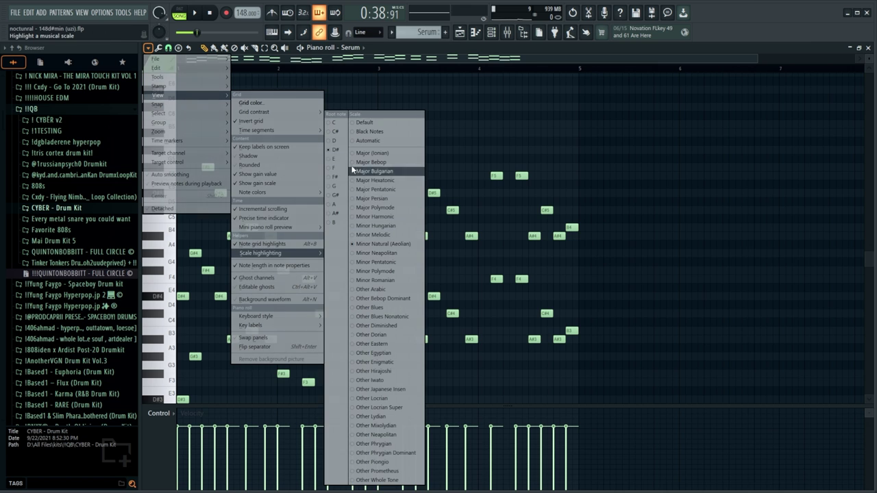
click(671, 249)
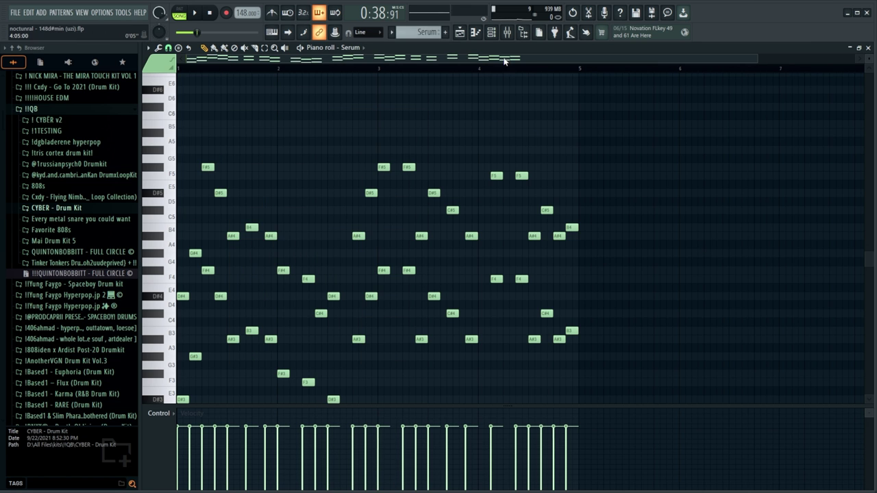
drag(503, 61, 590, 72)
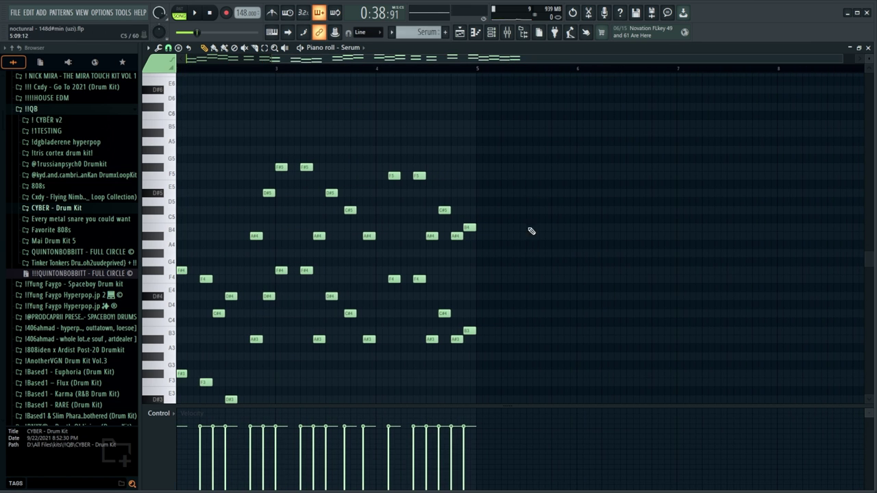
drag(485, 62, 383, 62)
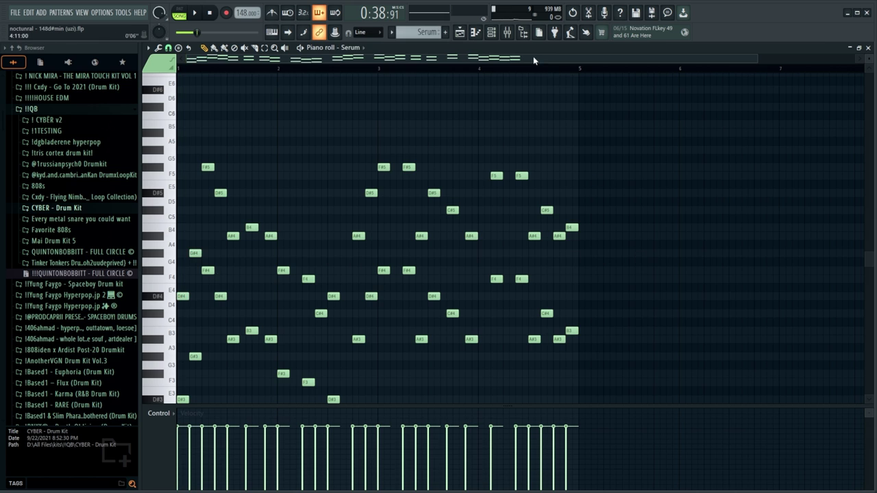
drag(533, 60, 588, 63)
scroll(291, 201, down, 3)
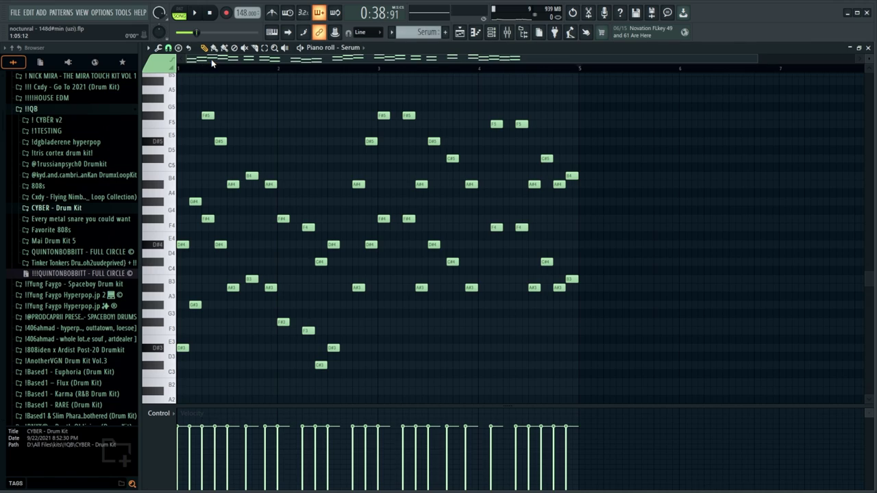
key(space)
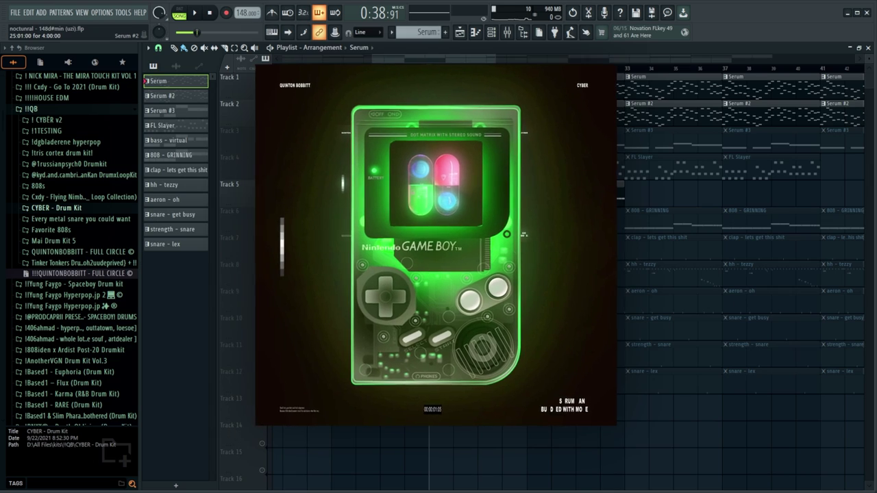
- Play the Serum #2 pattern and the Serum #3 pad notes in the piano roll
double_click(474, 118)
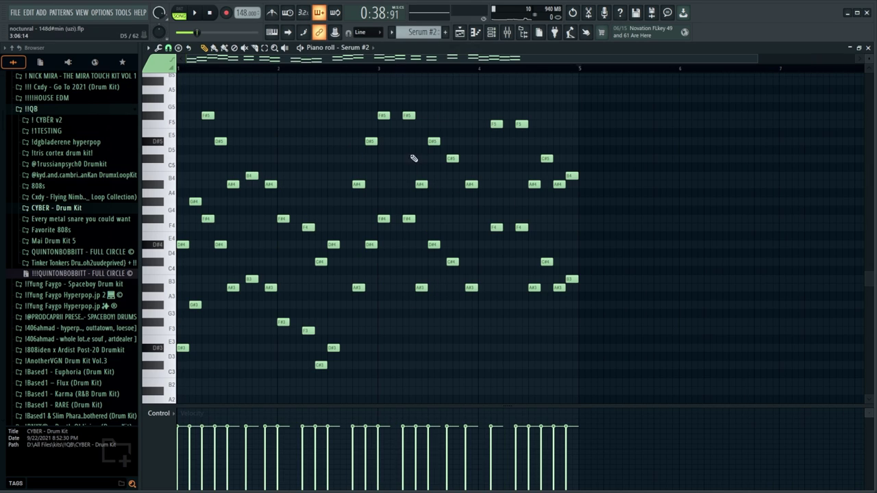
click(476, 35)
click(474, 33)
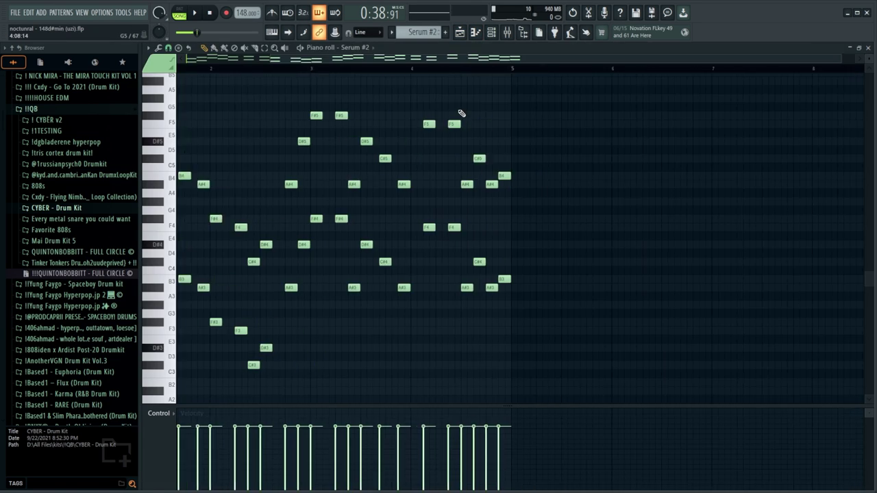
key(space)
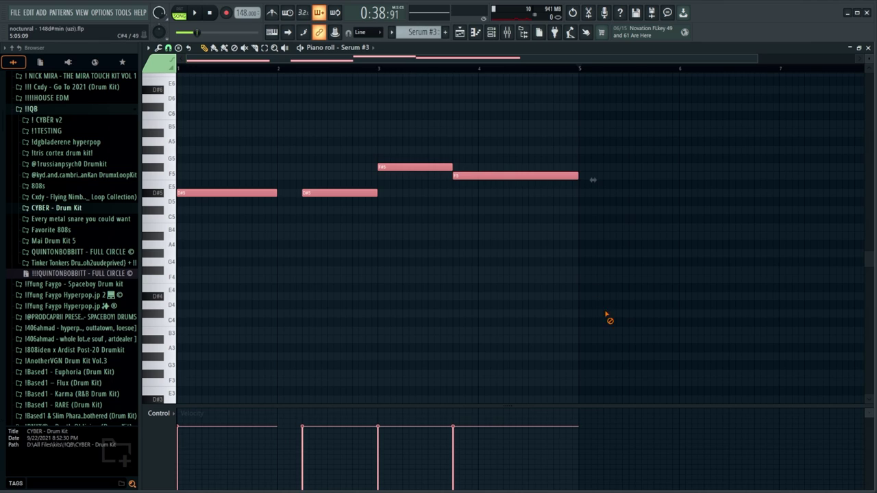
key(space)
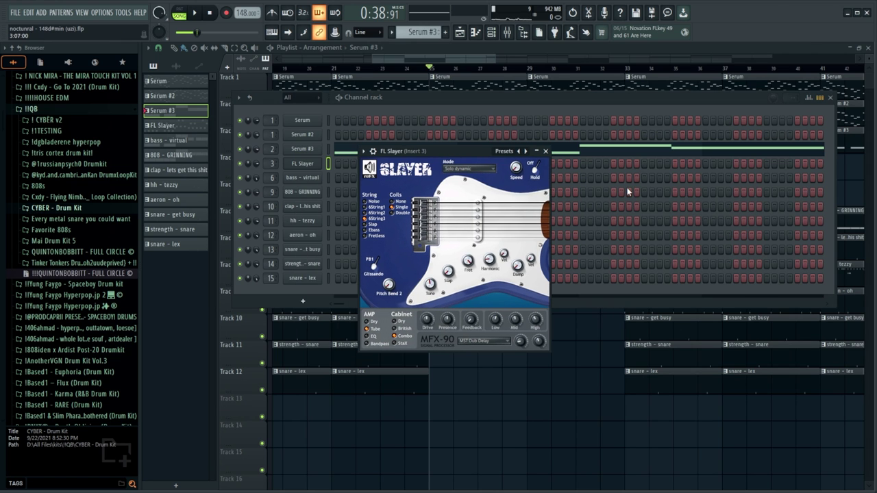
- Close FL Slayer and the channel rack, then play the FL Slayer guitar melody from the piano roll
click(545, 151)
key(F6)
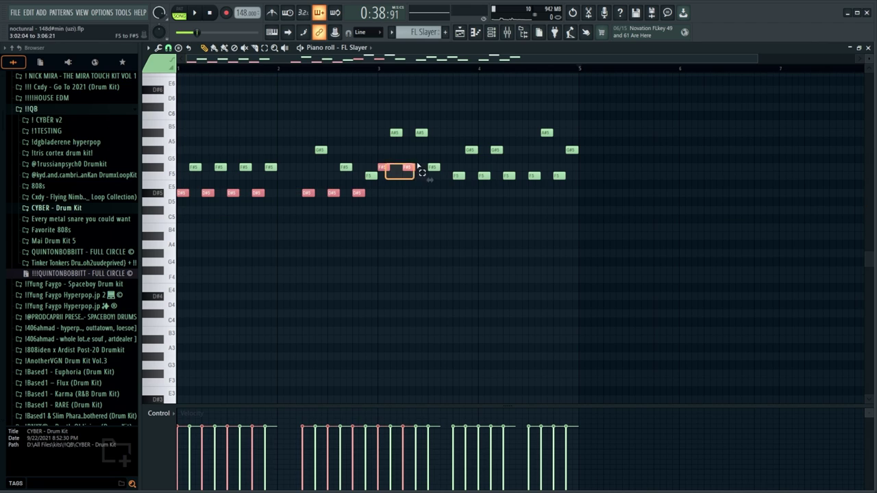
drag(524, 181, 589, 185)
click(602, 259)
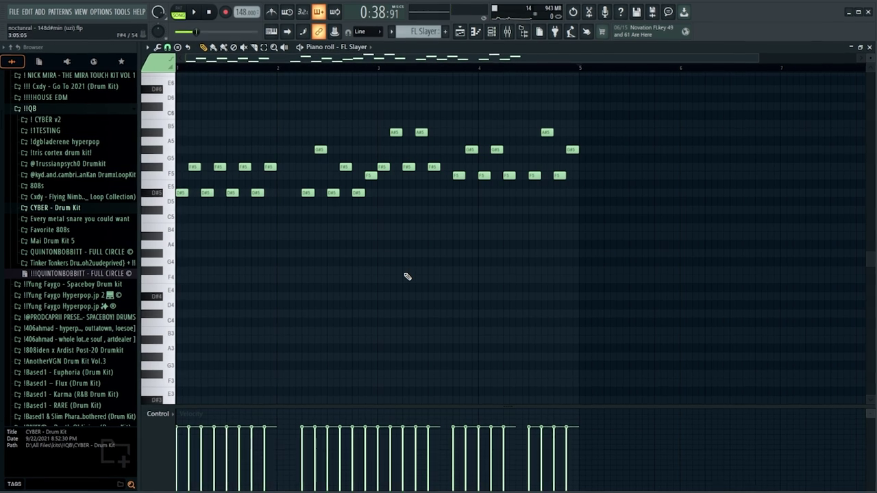
key(space)
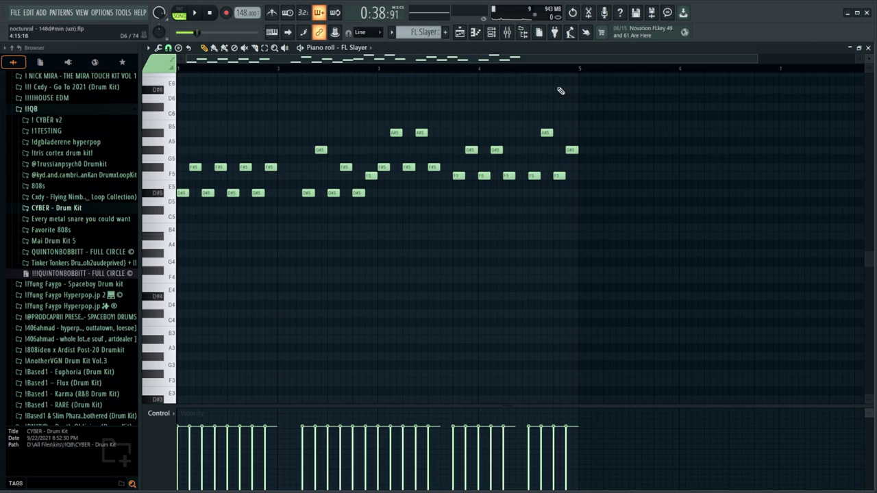
- In the mixer, inspect Insert 1's Parametric EQ and H-Delay Stereo effects
click(506, 32)
click(218, 175)
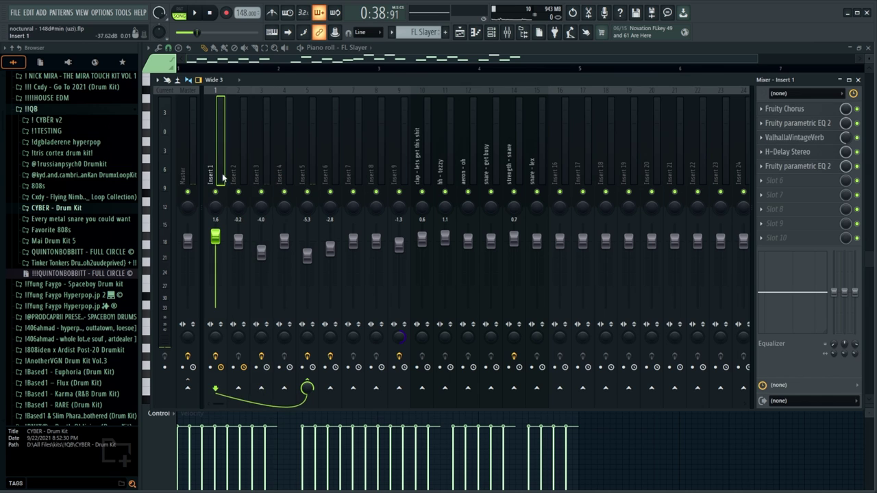
click(807, 127)
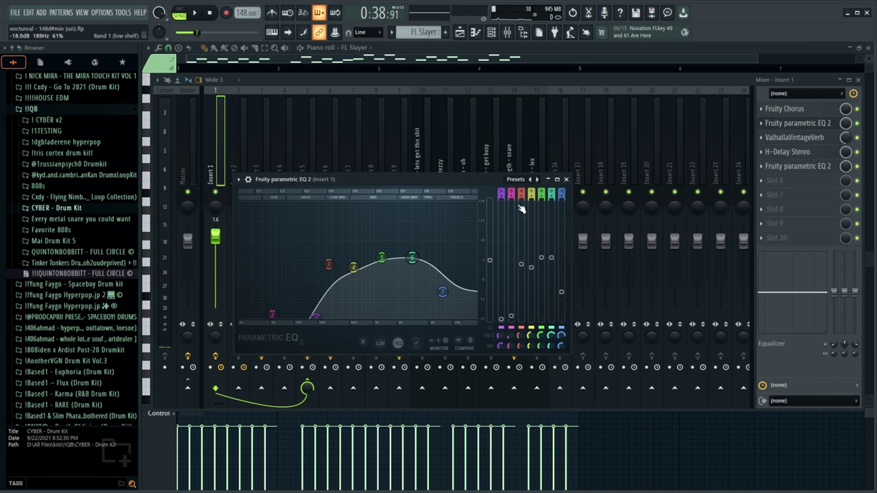
click(567, 179)
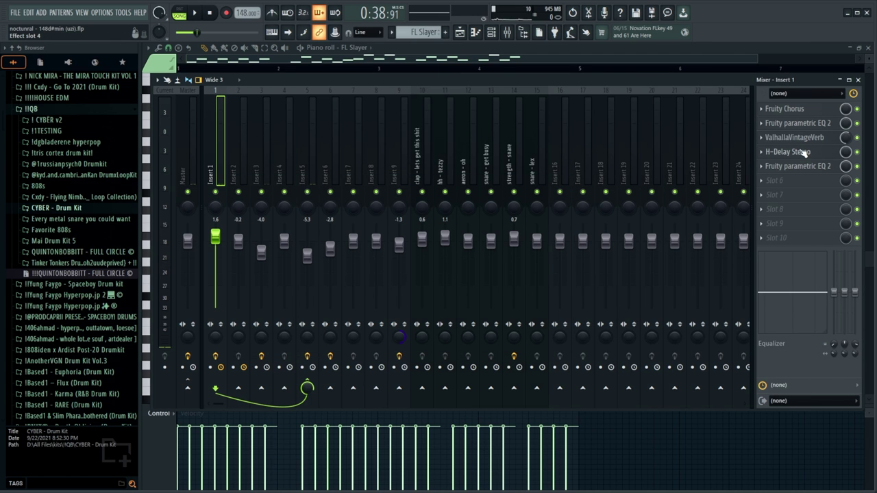
click(805, 153)
click(580, 134)
click(798, 165)
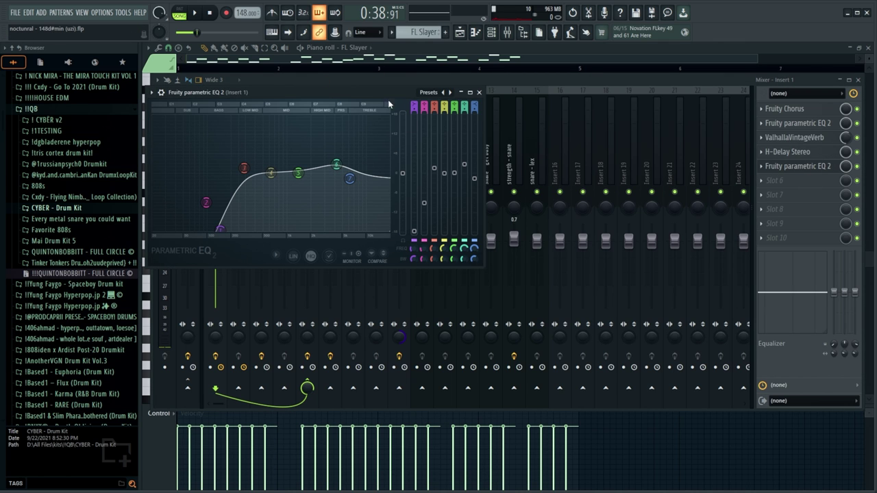
click(479, 93)
- Inspect Insert 3's ValhallaVintageVerb and Fruity Chorus effects
click(258, 171)
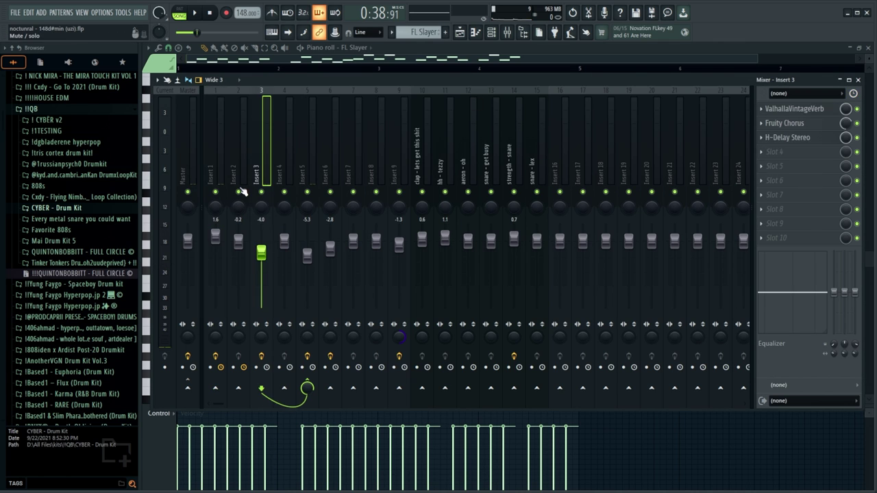
click(808, 111)
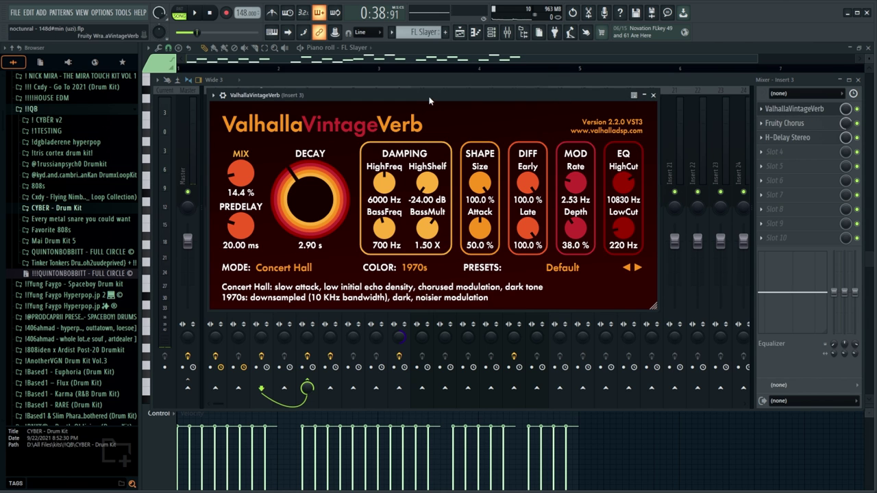
click(653, 95)
click(784, 122)
click(394, 104)
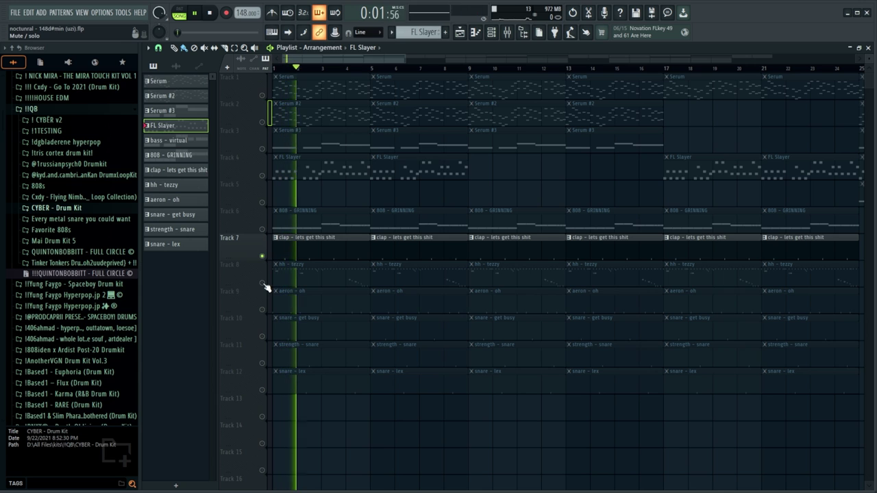
- Unmute the hh - tezzy hi-hats on Track 8, stop playback and show drum inserts 10–15 in the mixer
click(263, 283)
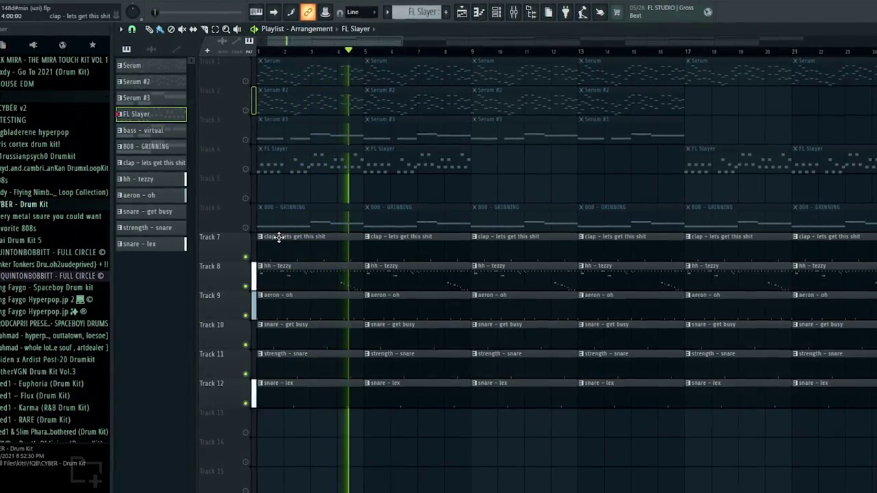
key(space)
key(F9)
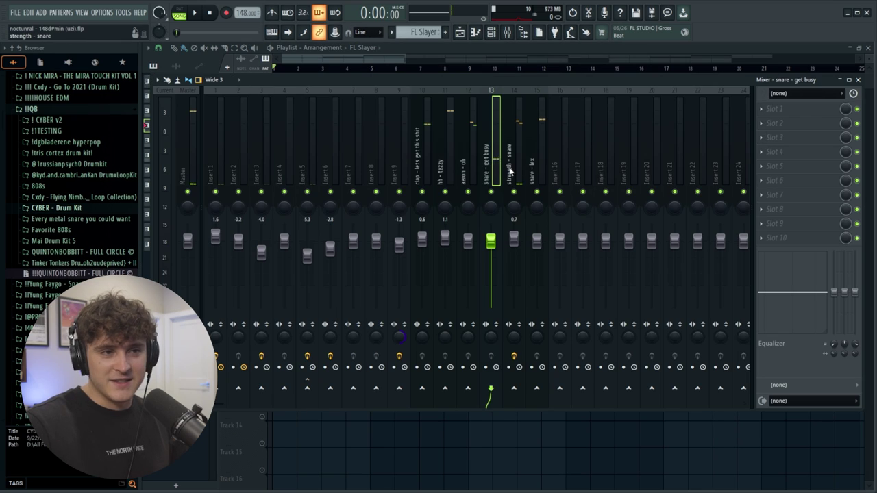
- Check the Fruity Reeverb 2 on strength - snare and bring the playlist forward
click(812, 113)
click(810, 113)
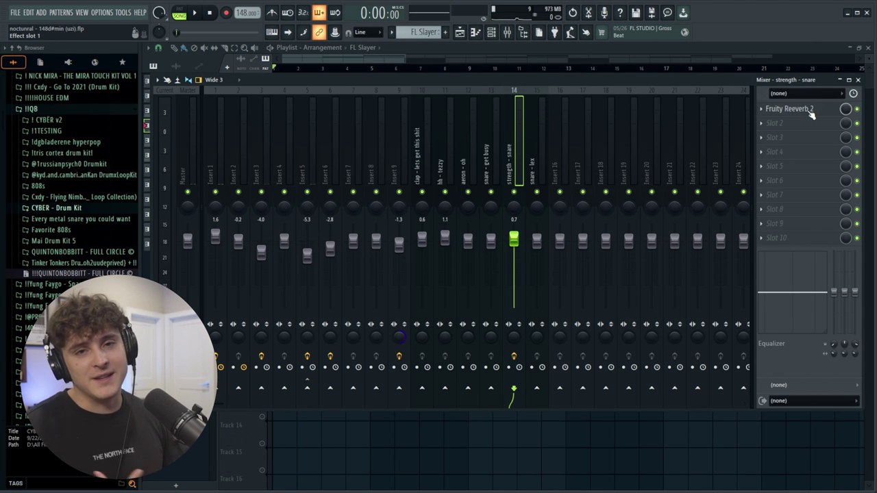
key(F6)
key(F5)
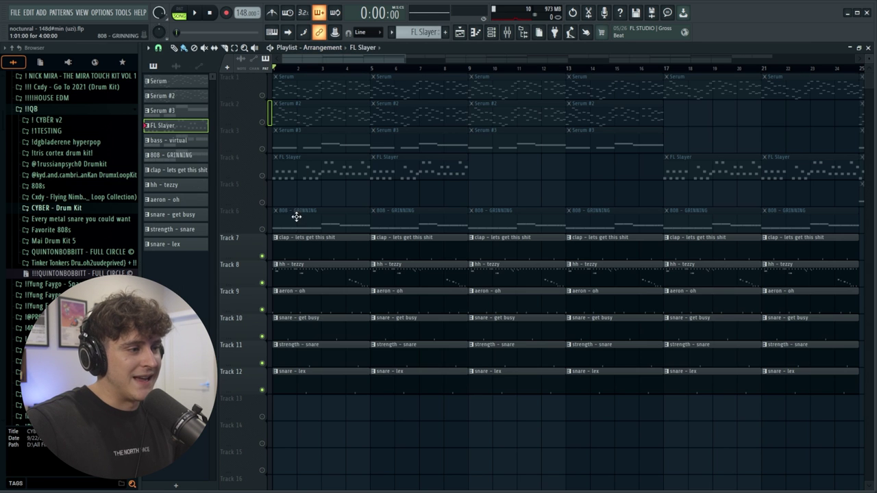
- Review the 808 - GRINNING notes in the piano roll, then play the beat from the playlist
double_click(277, 219)
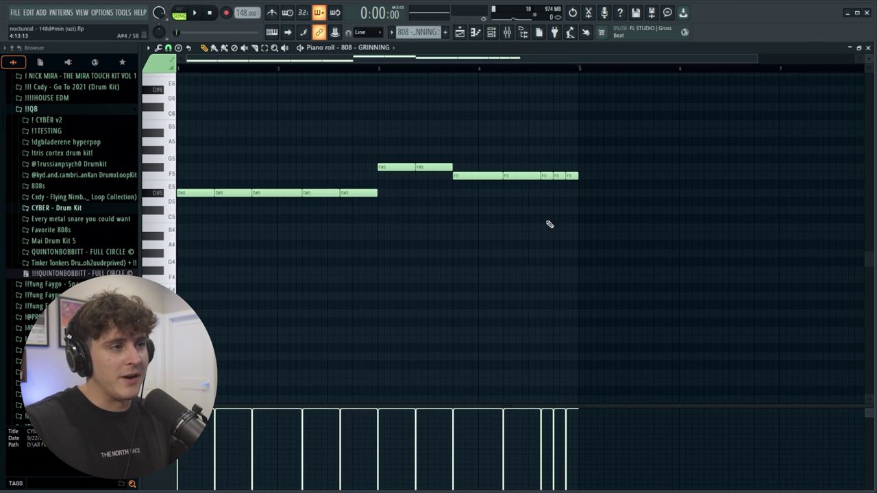
key(F5)
key(space)
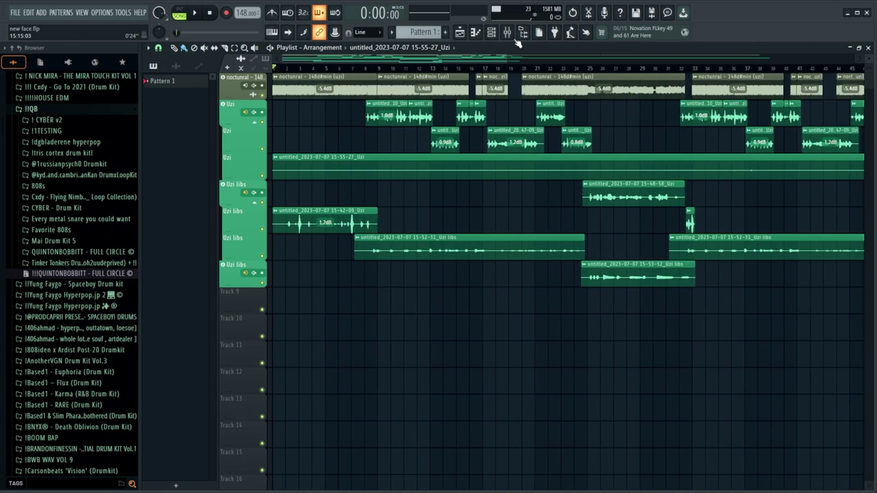
click(509, 34)
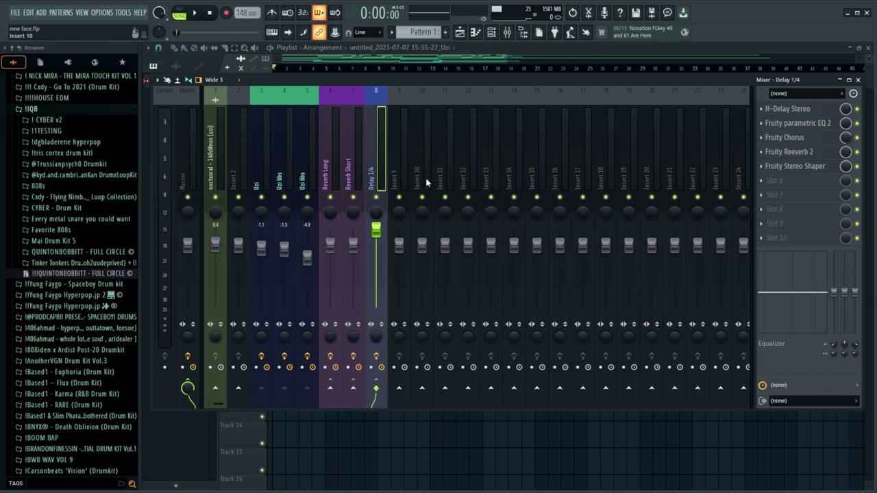
click(428, 170)
click(261, 157)
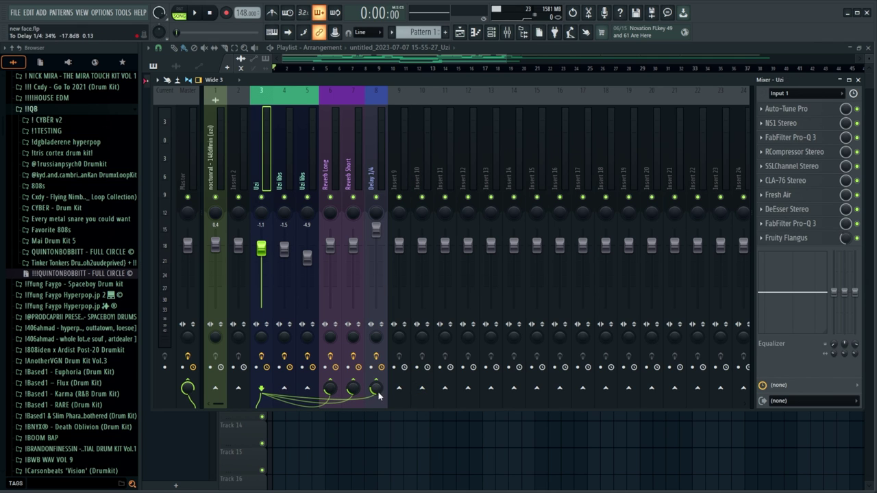
click(508, 32)
click(507, 32)
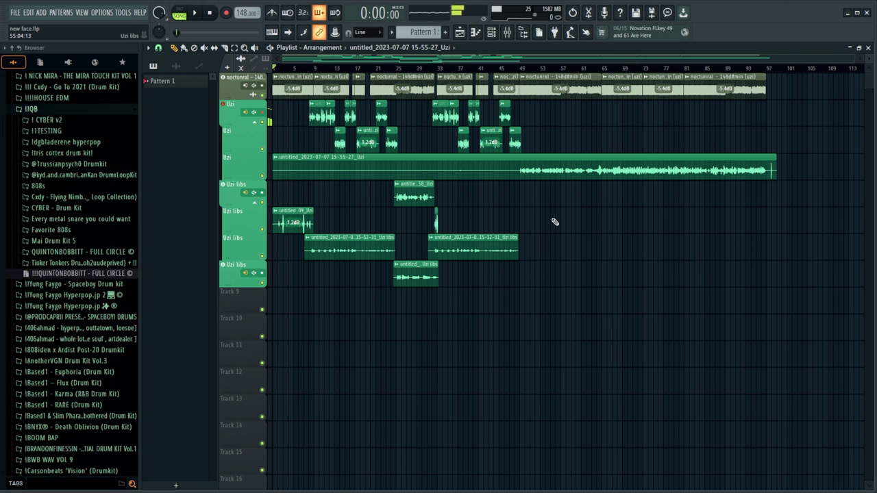
- With the Mute tool, silence the full-length Uzi vocal clip and shift it down onto Track 9
key(t)
click(575, 176)
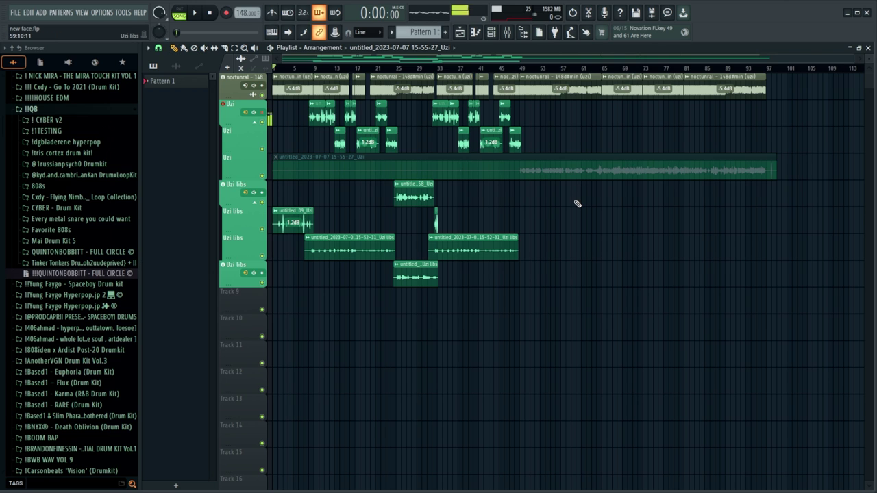
click(579, 159)
key(shift+Down)
key(shift+Down)
key(shift+Down)
key(shift+Down)
key(shift+Down)
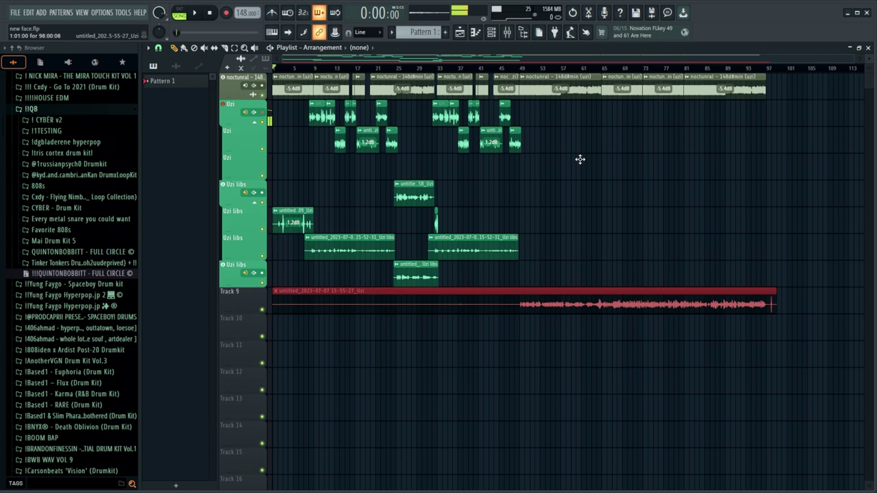